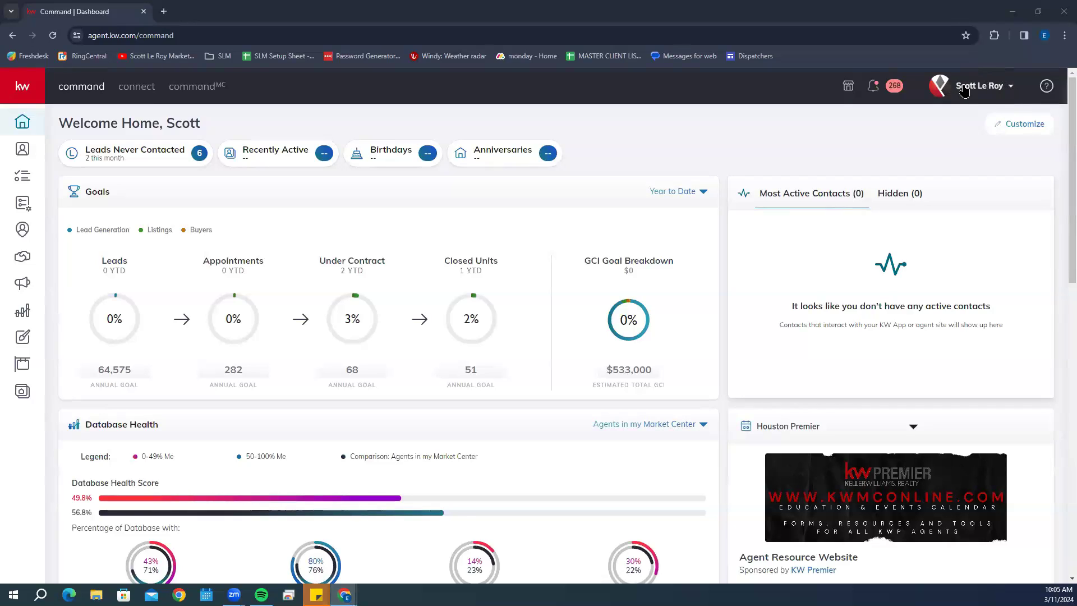
Open My Profile from the account menu and show the My KW system information page
click(963, 88)
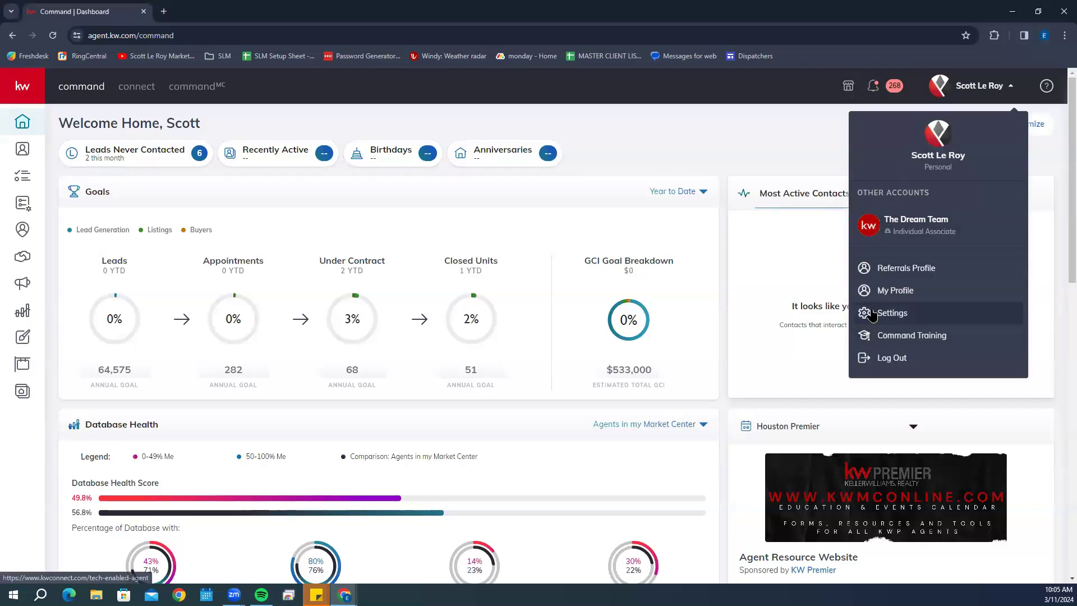
click(879, 293)
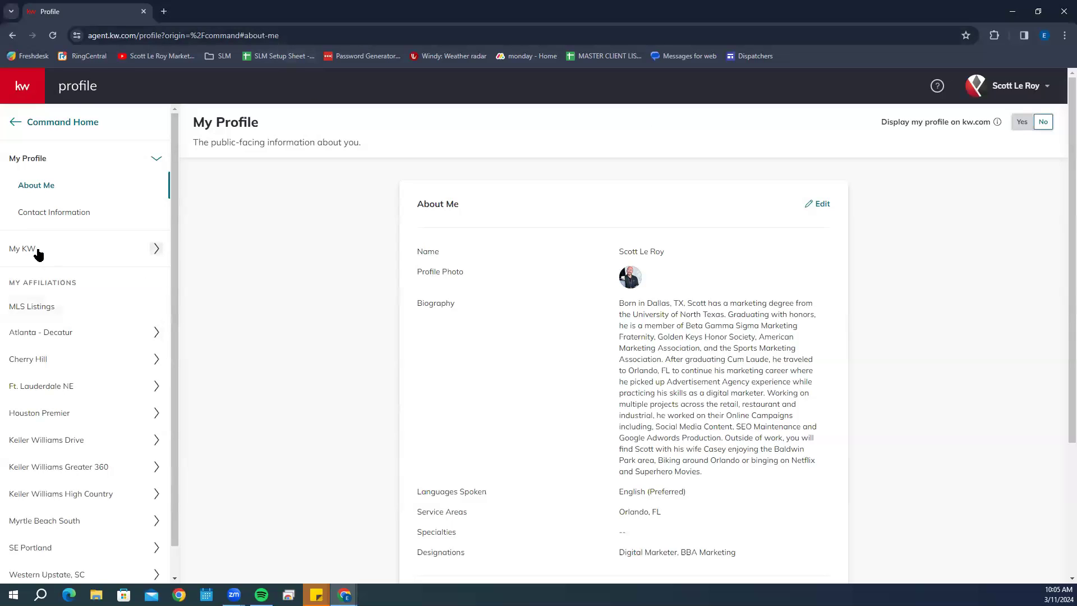
click(18, 250)
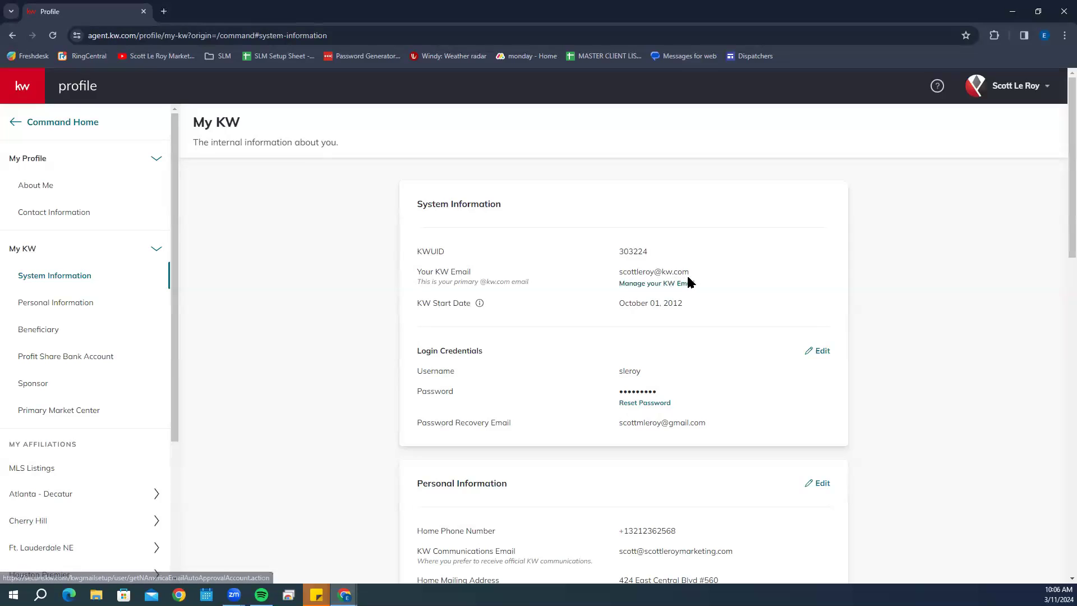
Open 'Manage your KW Email' in a new tab and go to 'Edit email accounts'
click(634, 284)
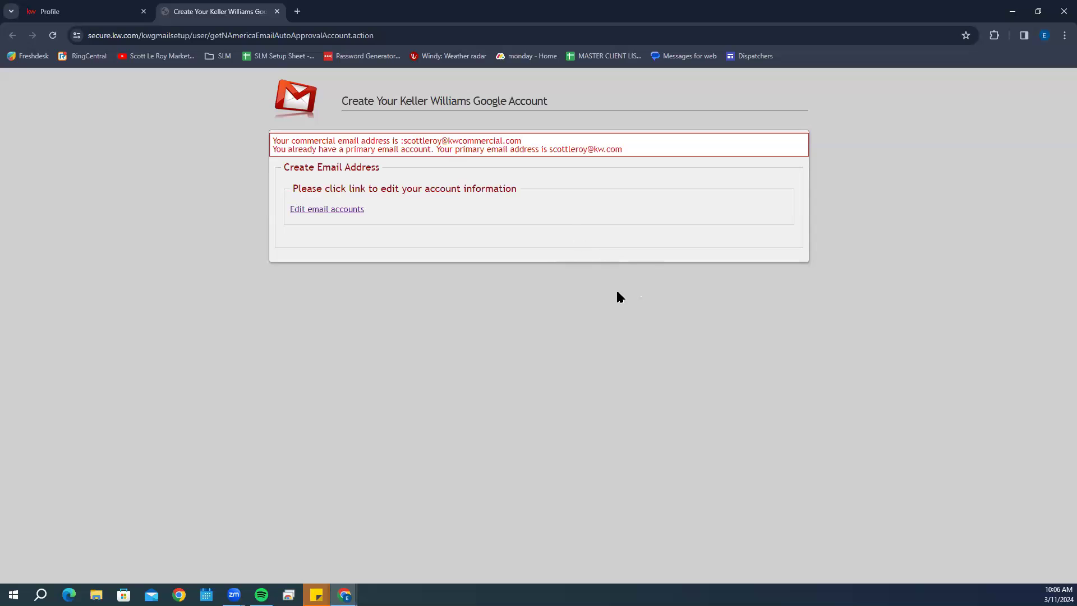
click(315, 211)
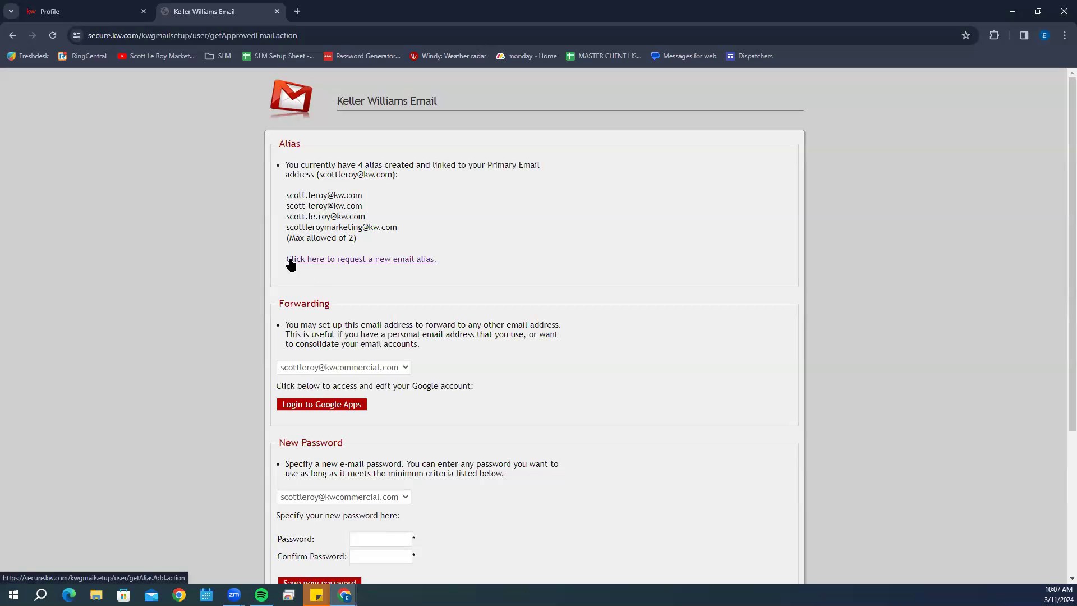
Request a new email alias with the kw.com address as Select Primary Email, then select the New Alias field
click(312, 261)
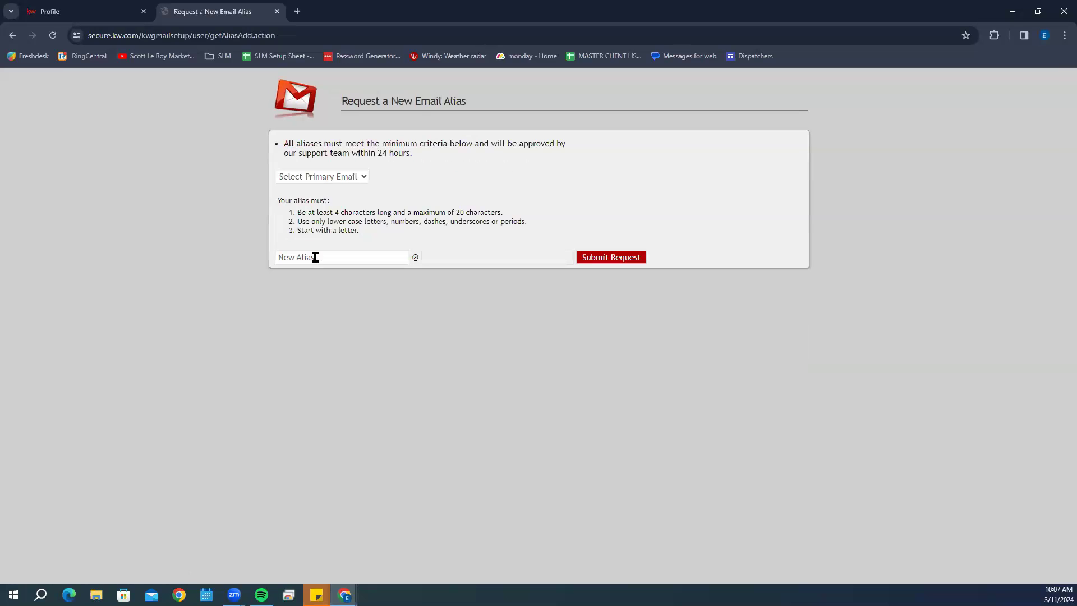
click(328, 178)
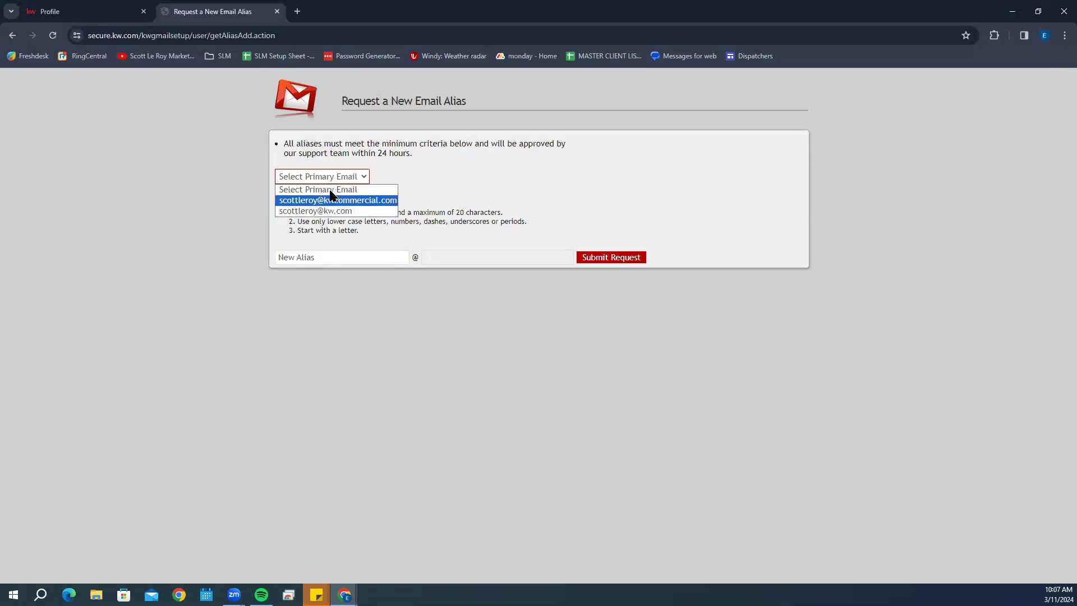
click(297, 212)
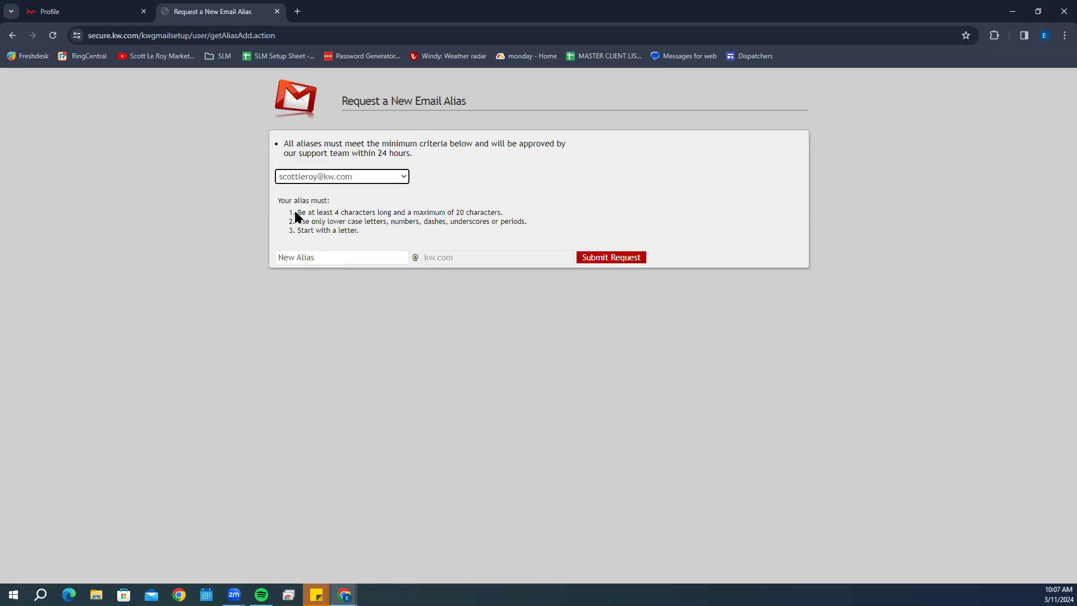
click(297, 257)
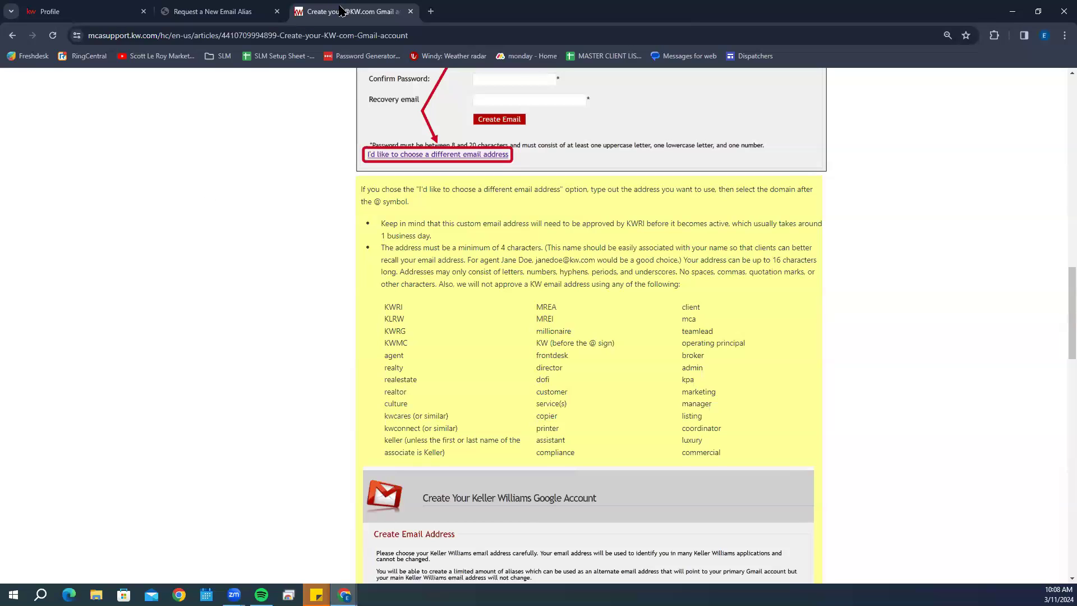
click(411, 11)
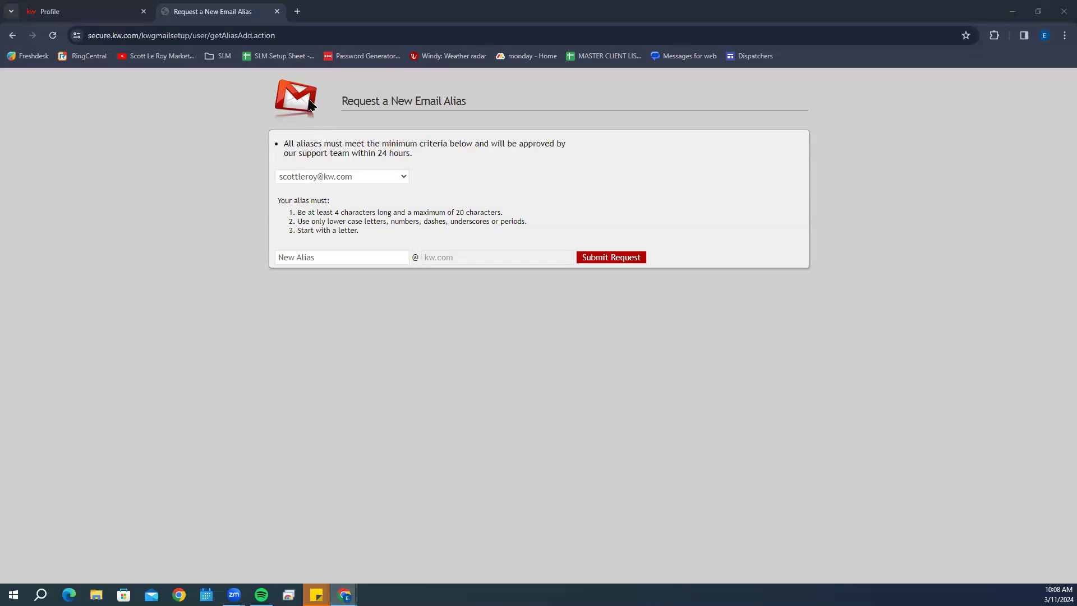
Return to the email settings page and review its New Password and Recovery email sections
click(13, 36)
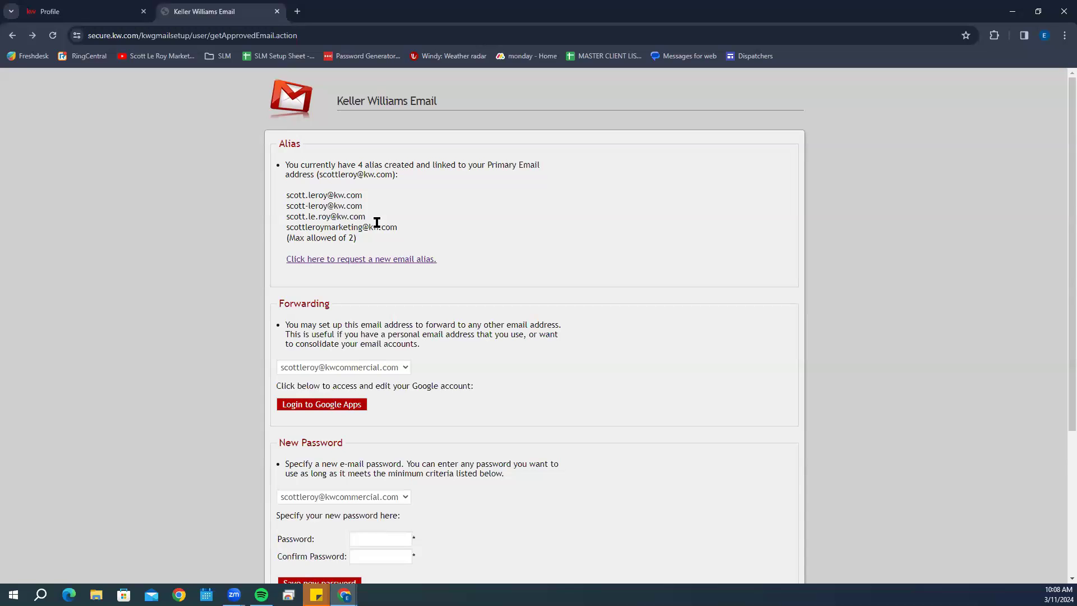
scroll(388, 220, down, 2)
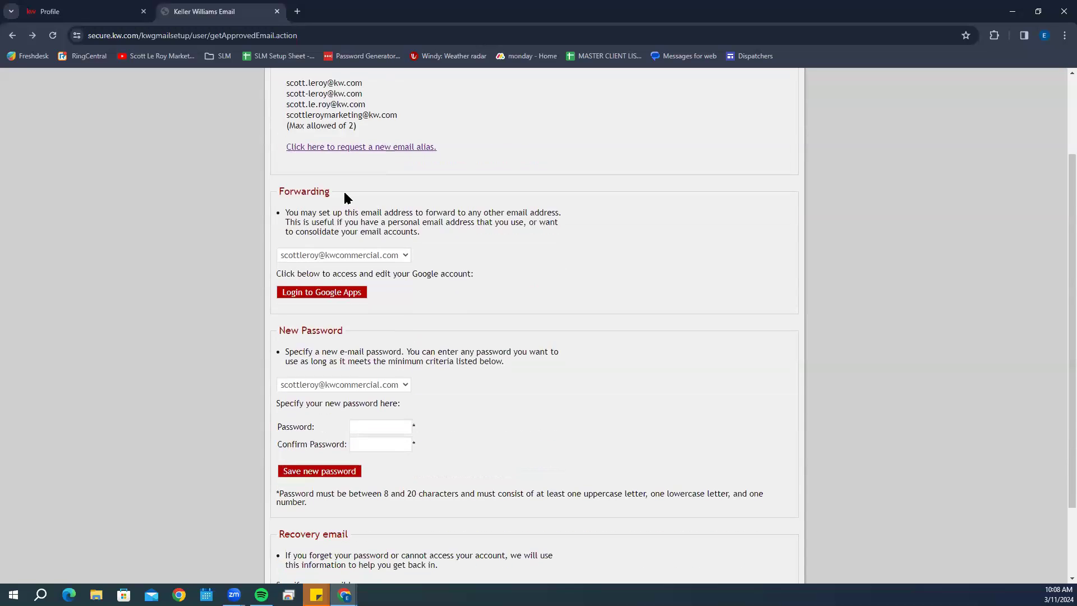
scroll(285, 231, up, 1)
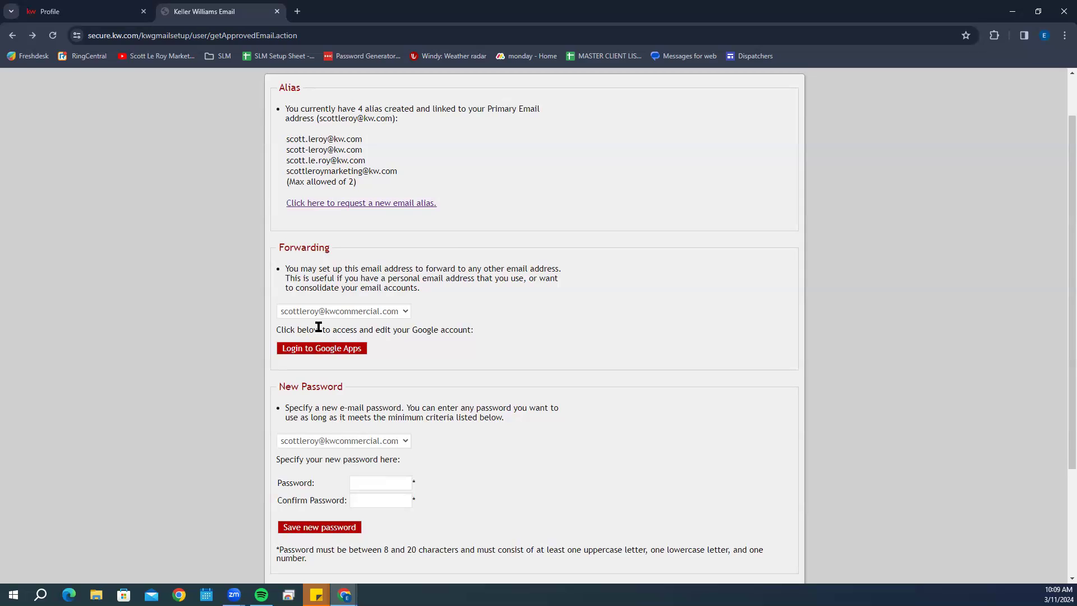
scroll(318, 327, down, 2)
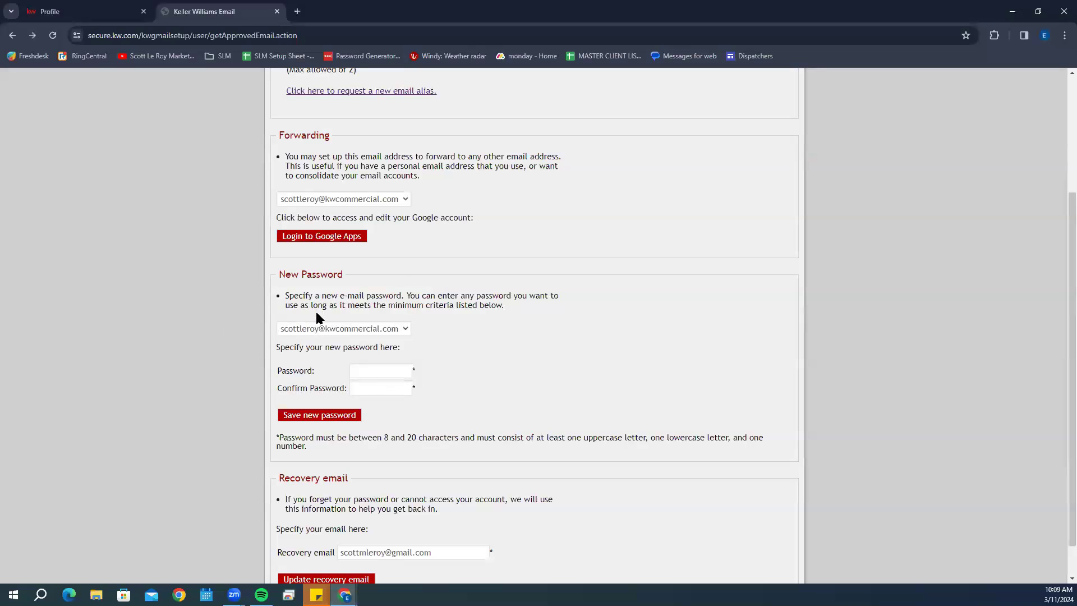
click(335, 330)
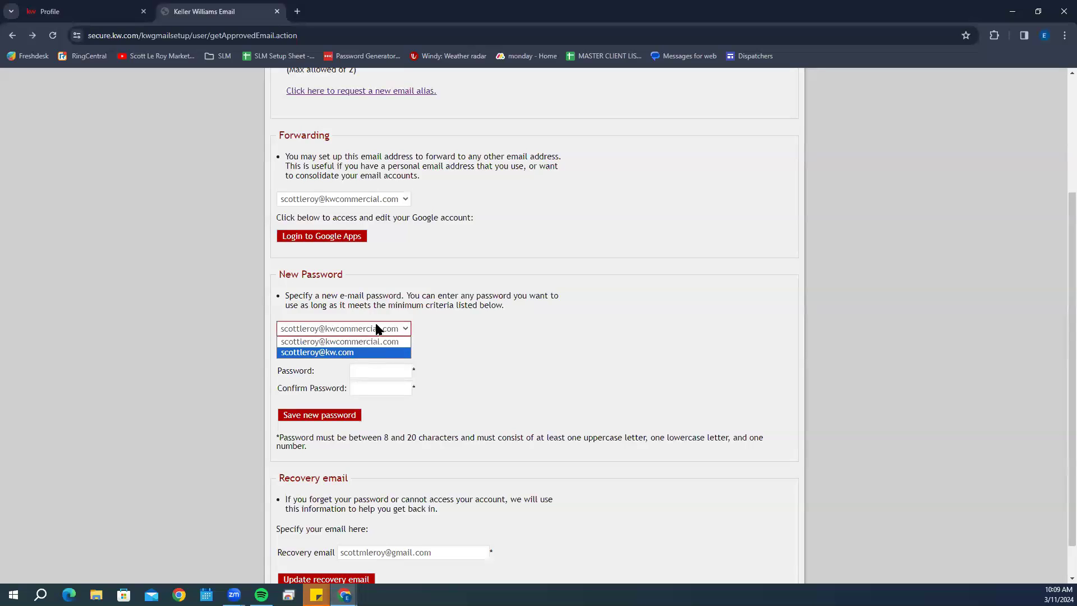
click(671, 339)
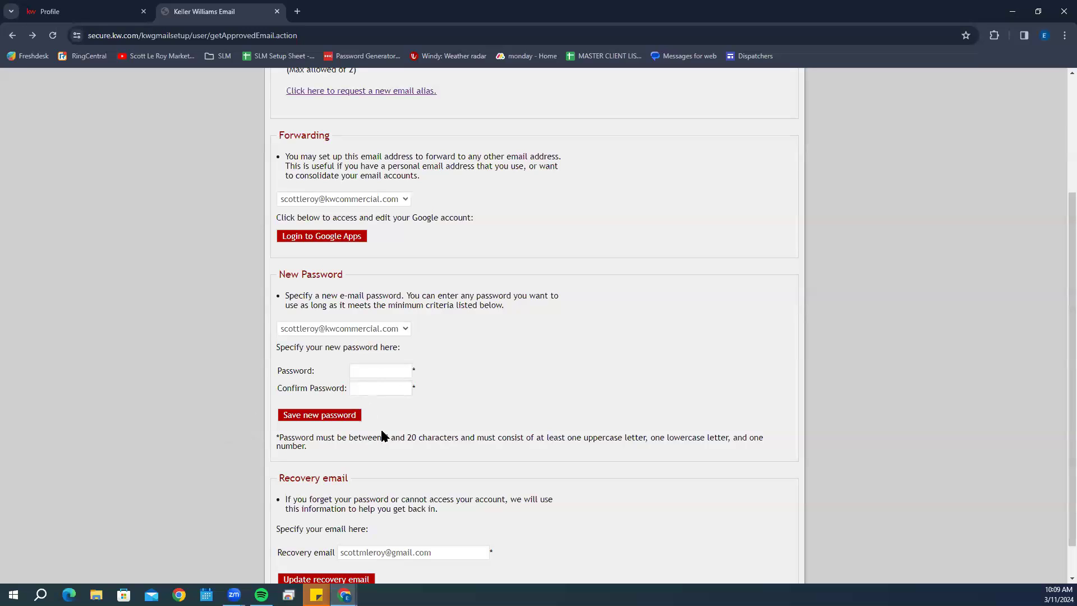
scroll(329, 414, up, 3)
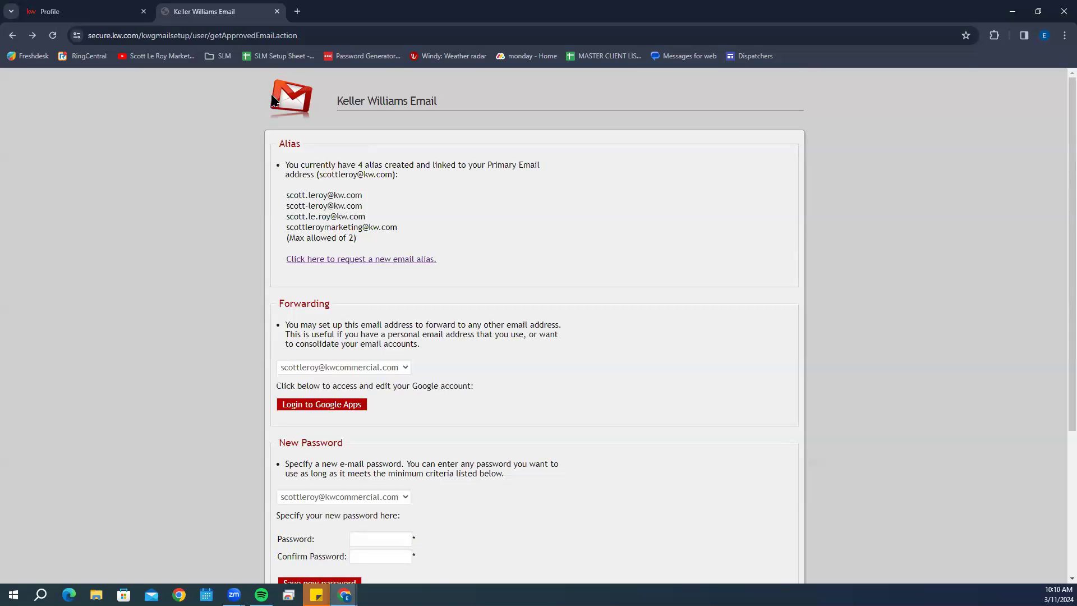
Return to the Command dashboard with the Help & Information panel open
click(68, 11)
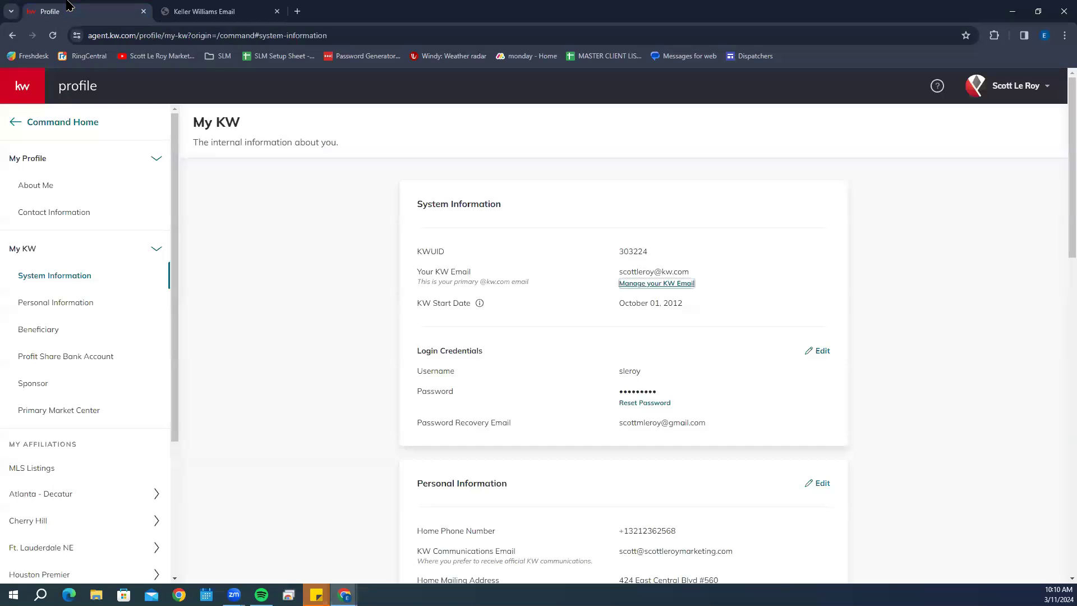
click(55, 132)
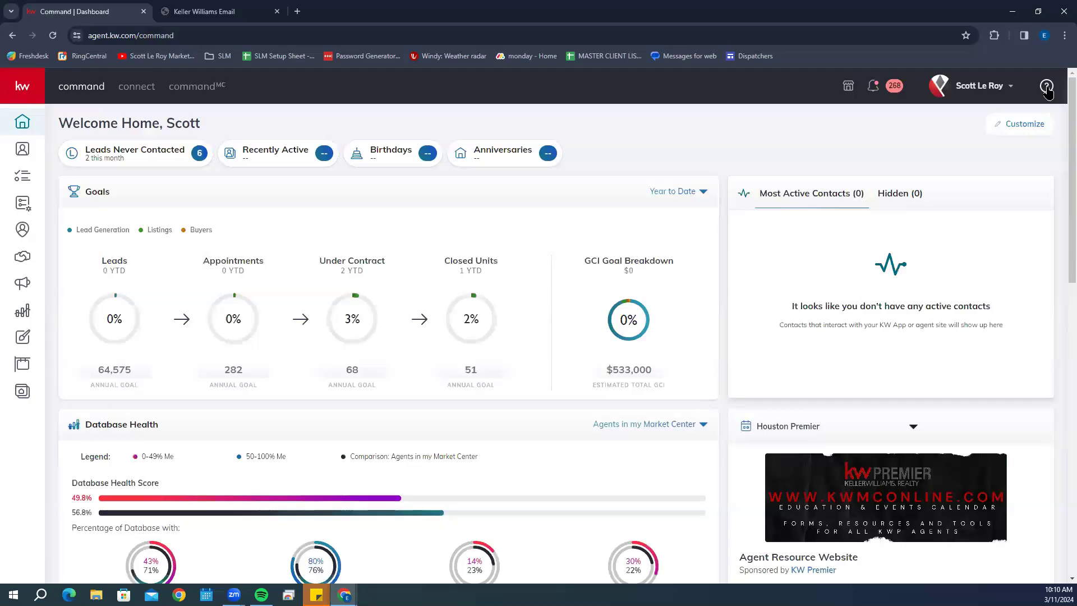
click(1047, 88)
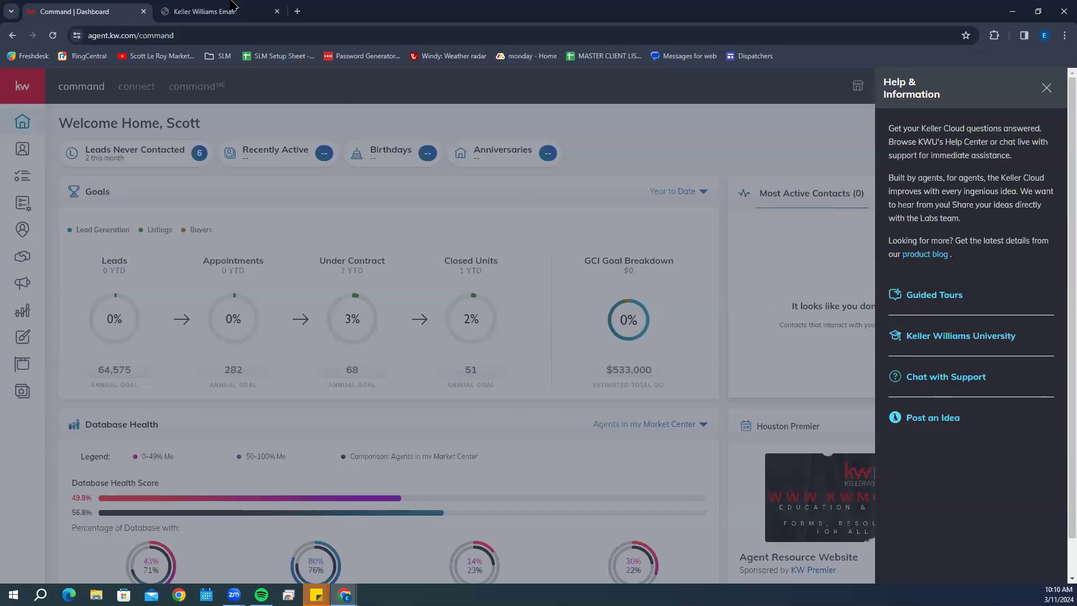
Switch to the Keller Williams Email tab and scroll to the New Password and Recovery email sections
click(200, 6)
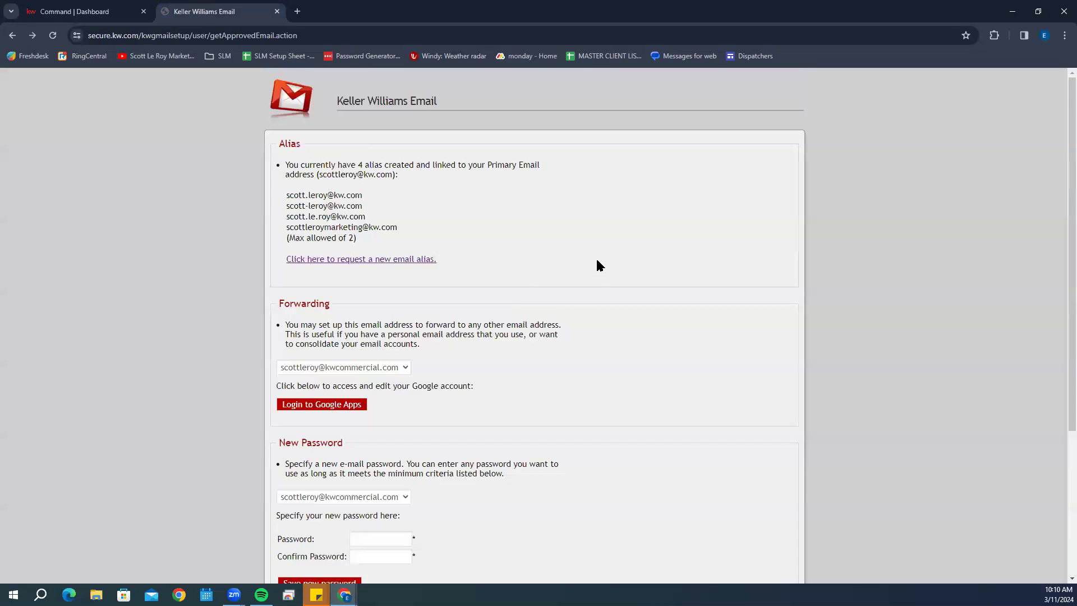
scroll(596, 259, down, 3)
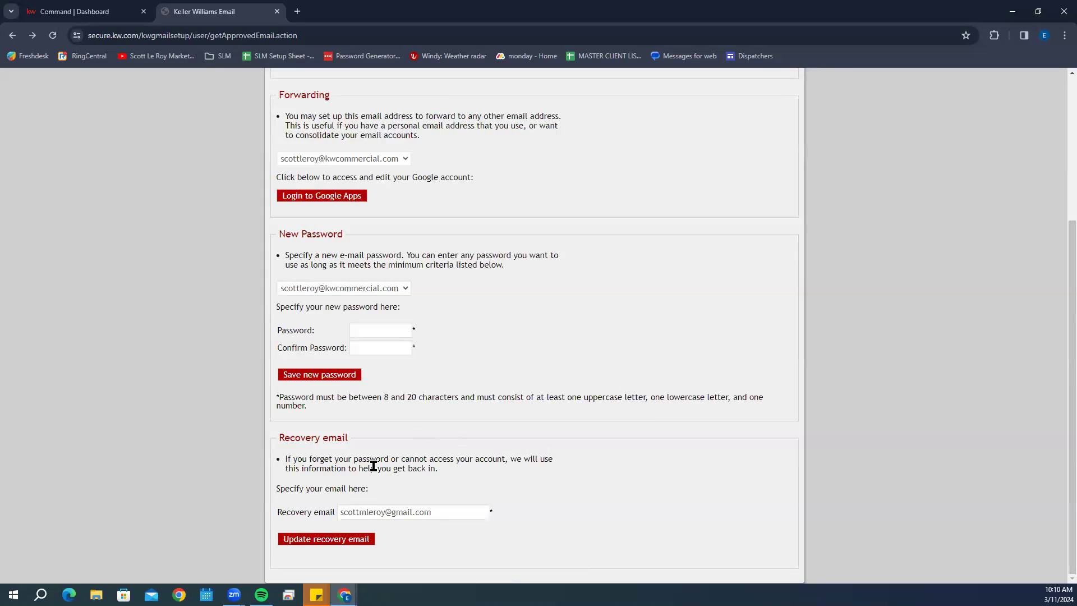
In a new incognito window, go to gmail.com and open the Google sign-in page
click(299, 12)
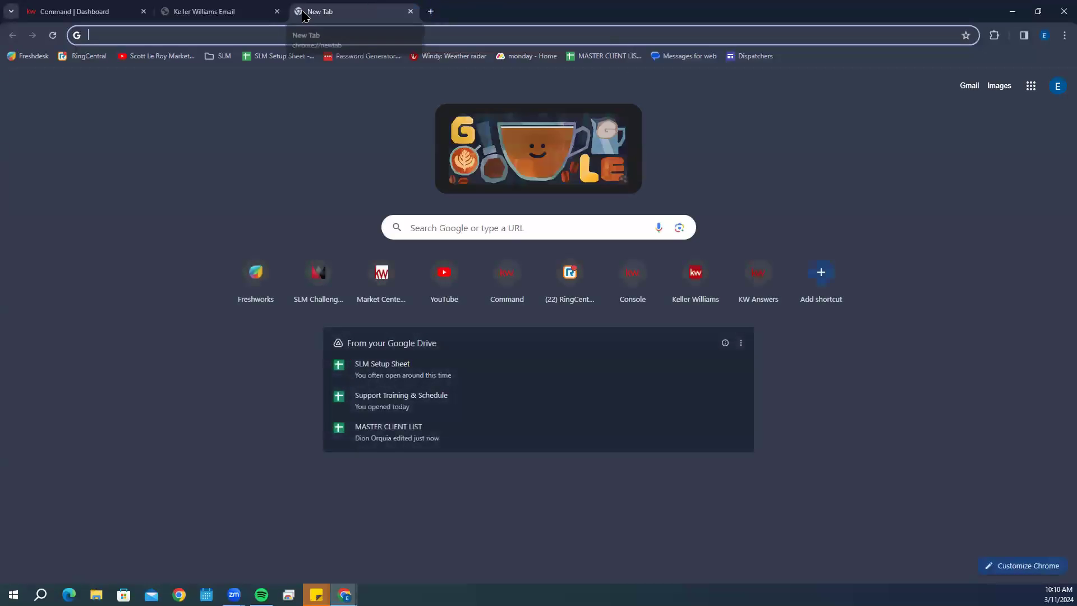
click(1065, 35)
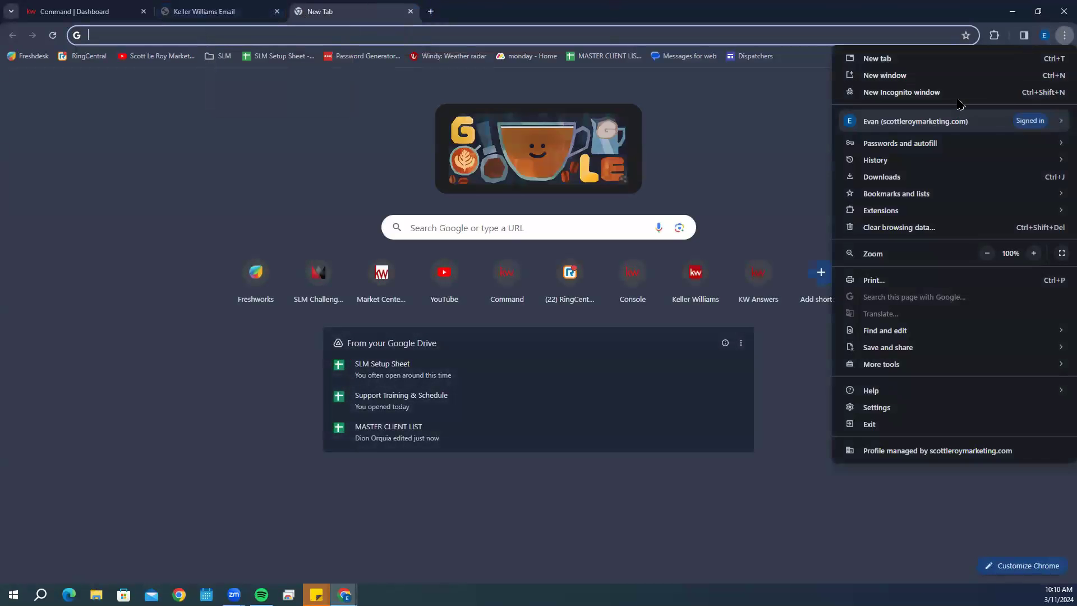
click(961, 104)
text(gmail.com)
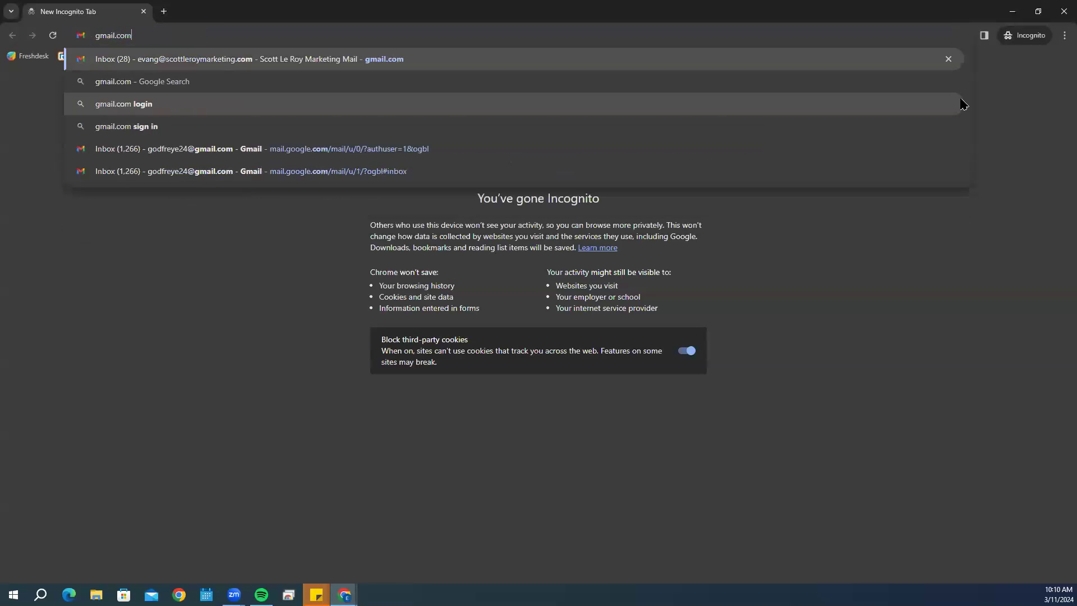
key(Return)
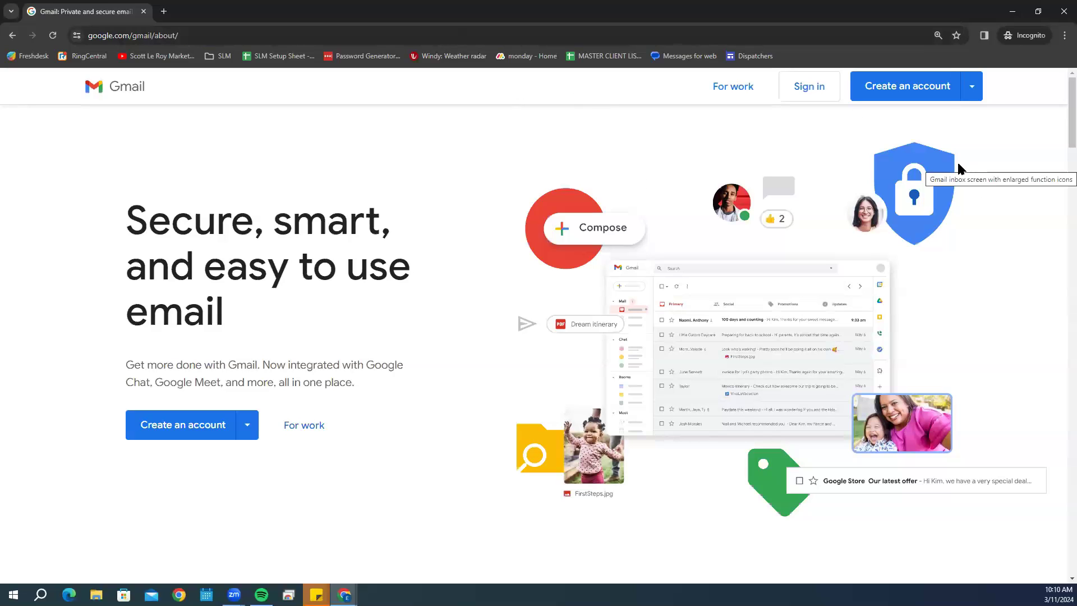
click(805, 89)
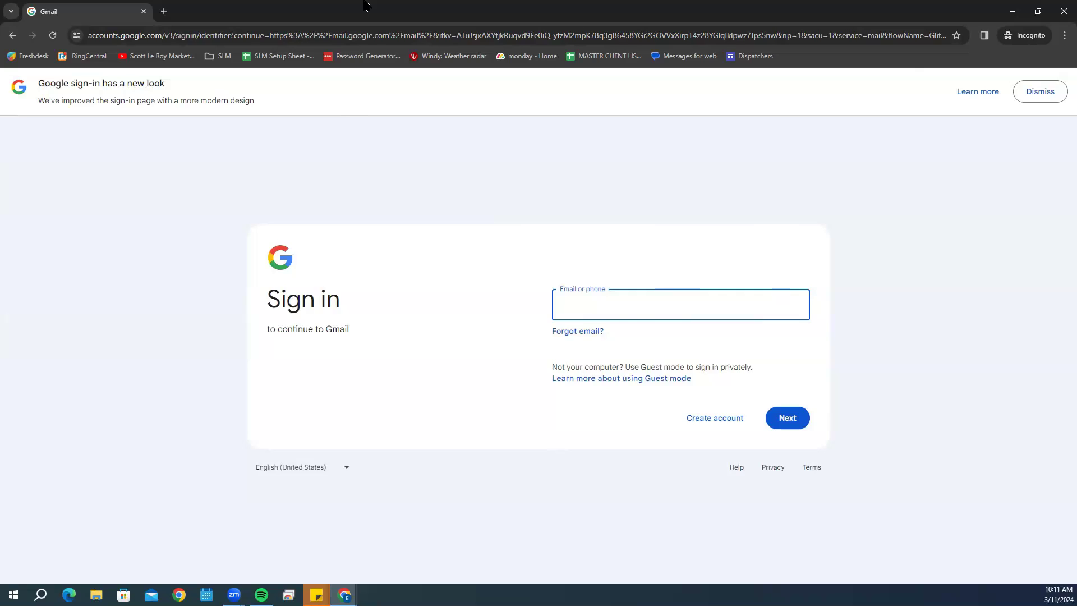
Close the incognito window and the Command Help & Information panel
click(1063, 8)
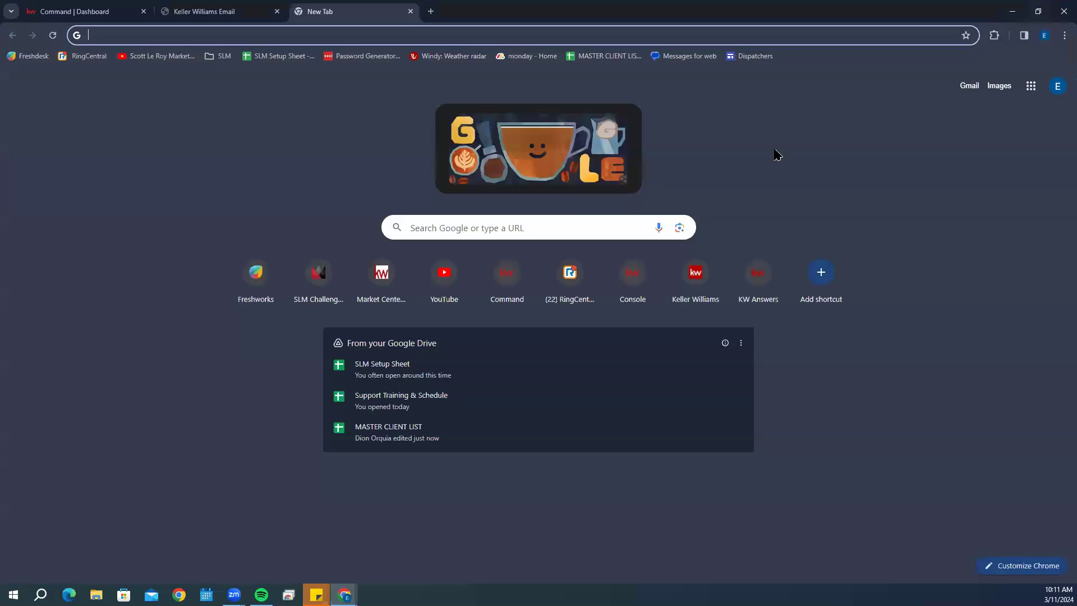
click(122, 6)
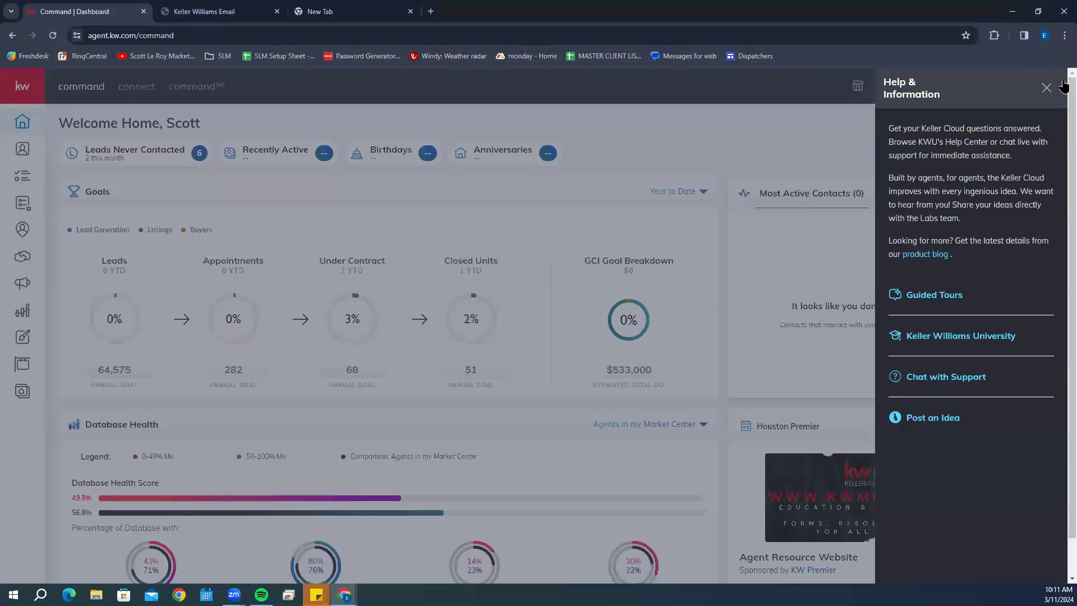
click(1046, 88)
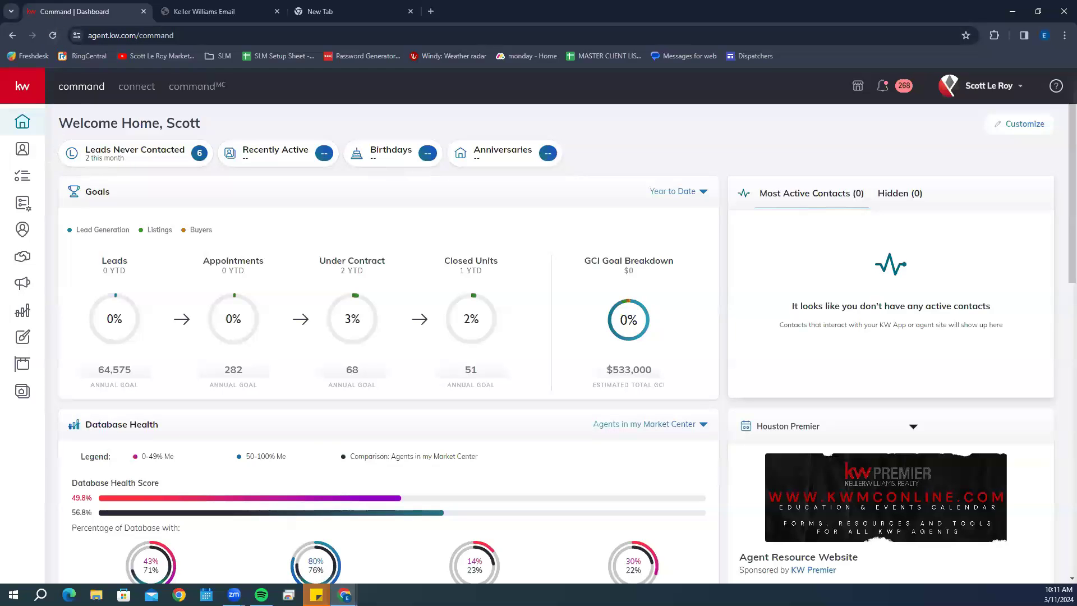
Load mykw in the blank tab and open Technology > KW Email
click(323, 8)
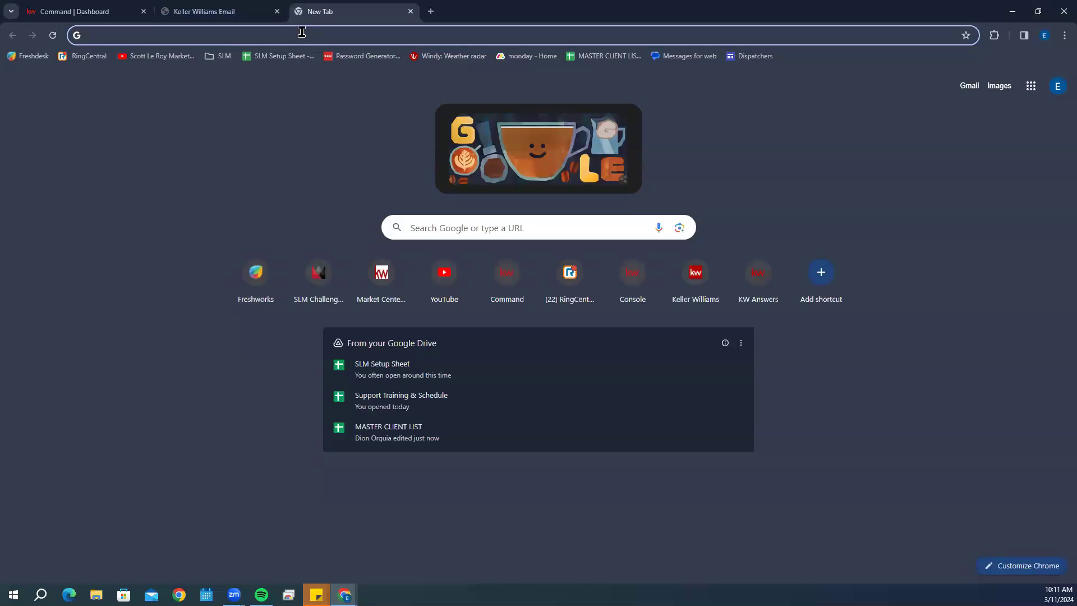
text(mykw)
key(Return)
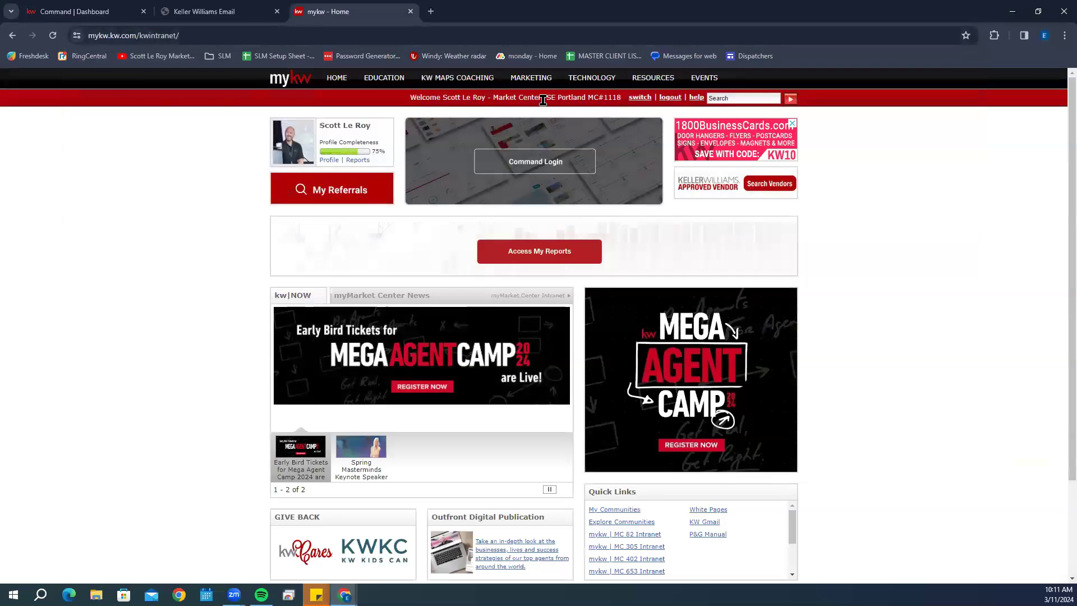
mouse_move(606, 82)
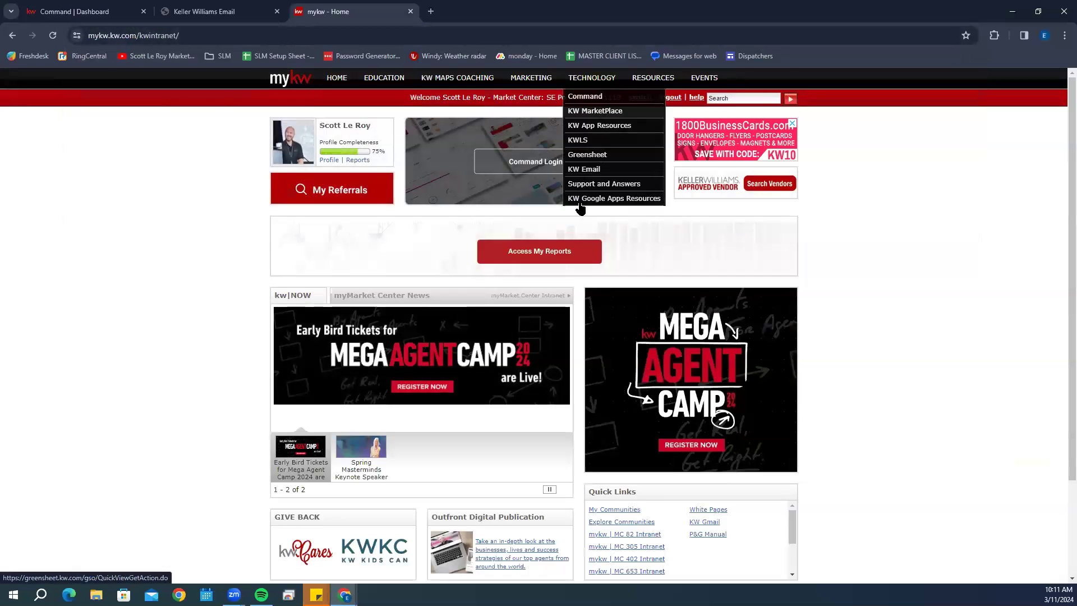
click(595, 171)
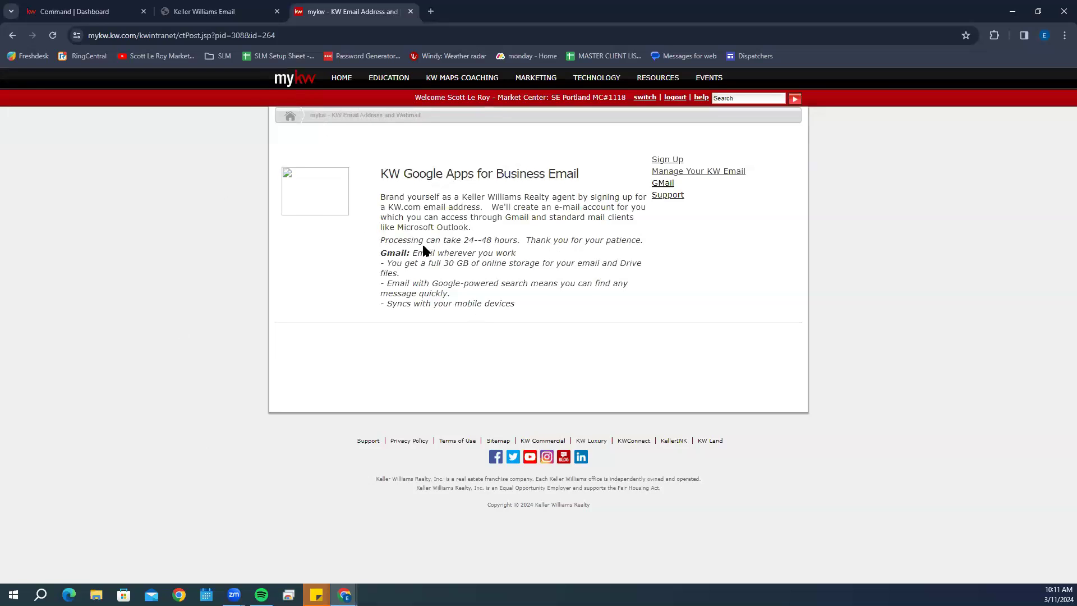
mouse_move(595, 81)
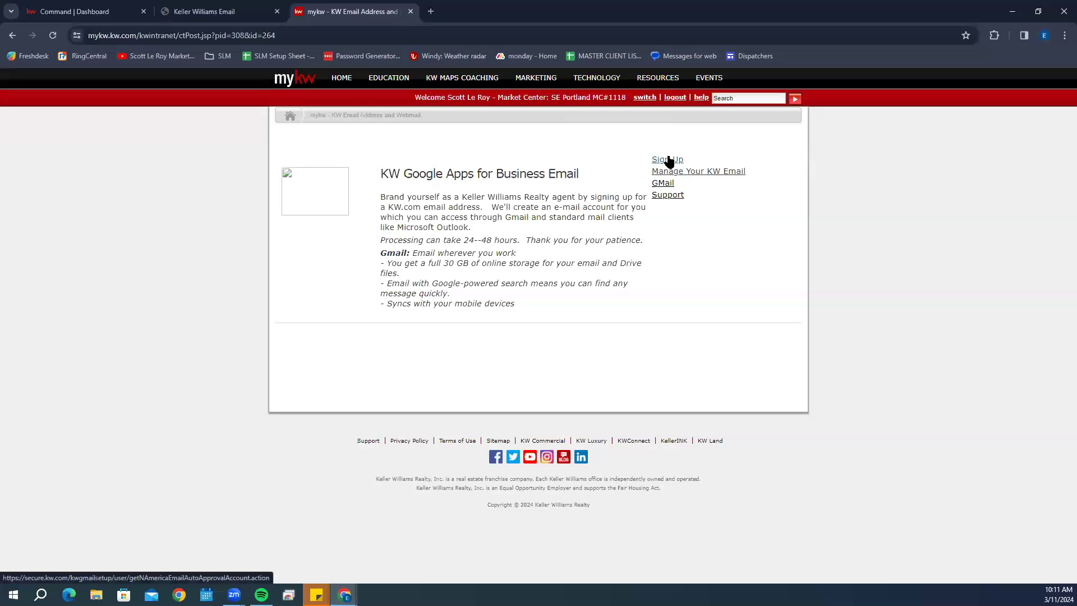
Open the KW email Sign Up page, which reports a primary address already exists, then return to mykw
click(668, 160)
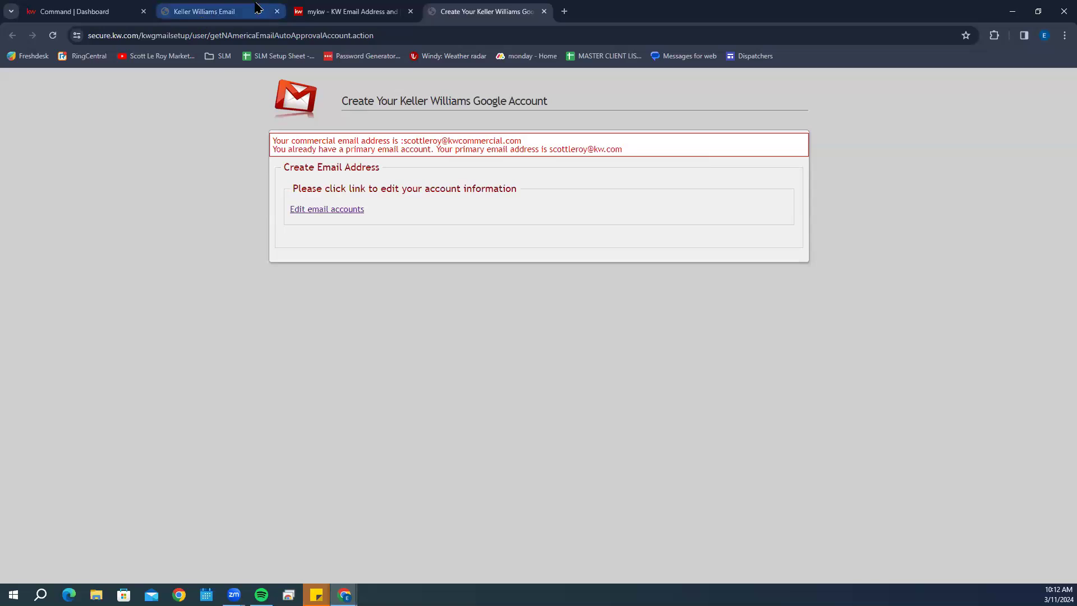
click(332, 5)
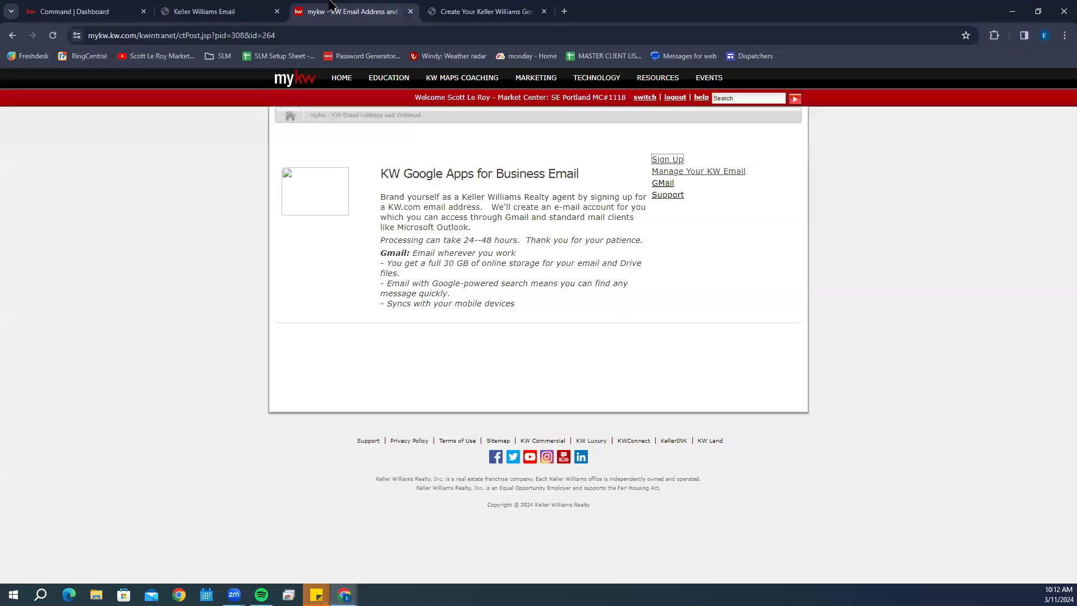
Open Manage Your KW Email from mykw to view the account's four aliases, Forwarding and New Password sections
click(720, 173)
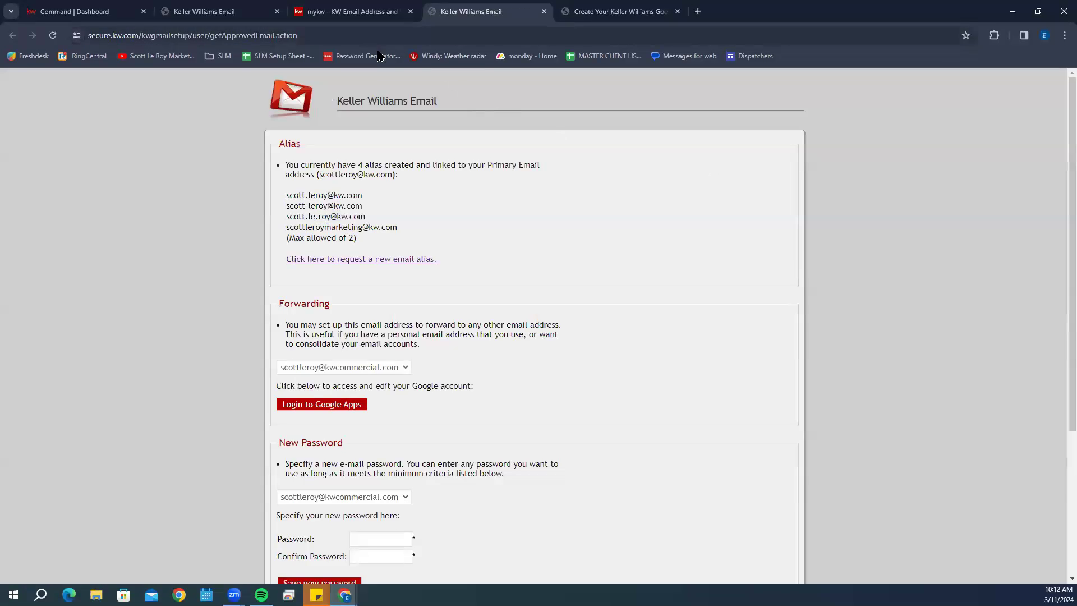